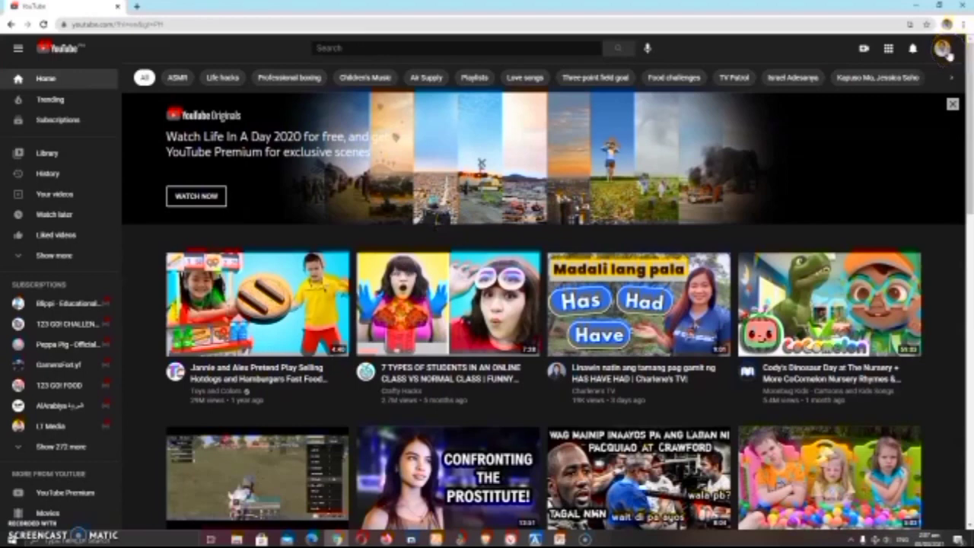
# Step: Go to YouTube Studio's Channel monetization page and apply to the Partner Program
pyautogui.click(943, 51)
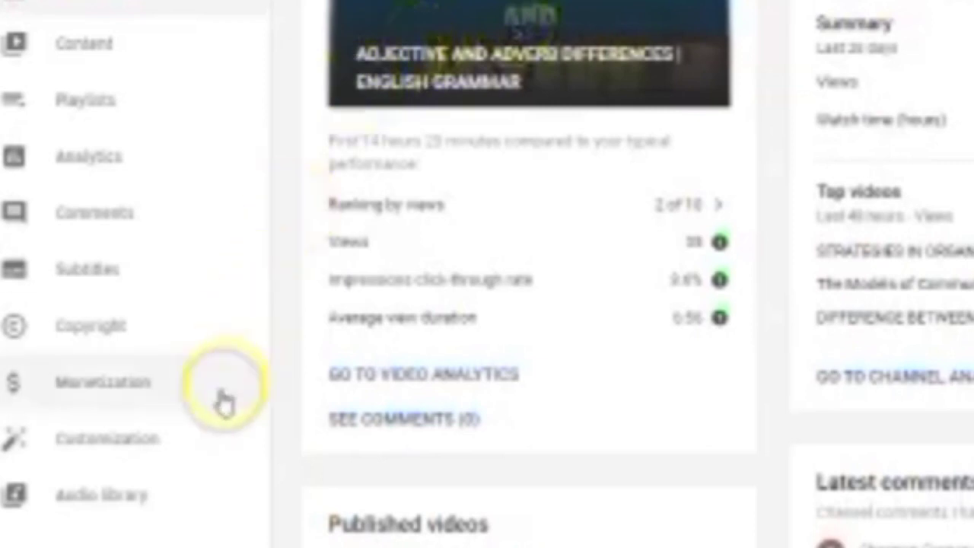
pyautogui.click(105, 391)
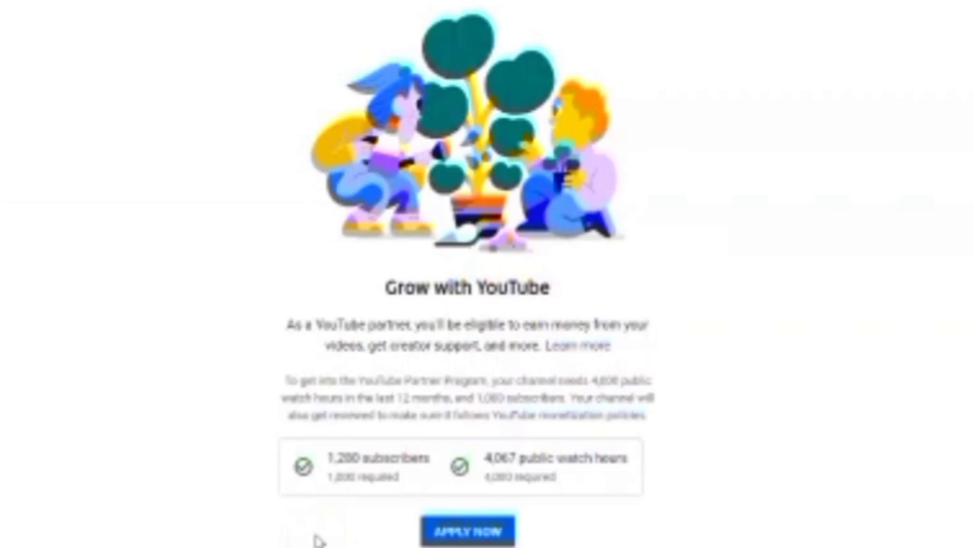
pyautogui.click(445, 532)
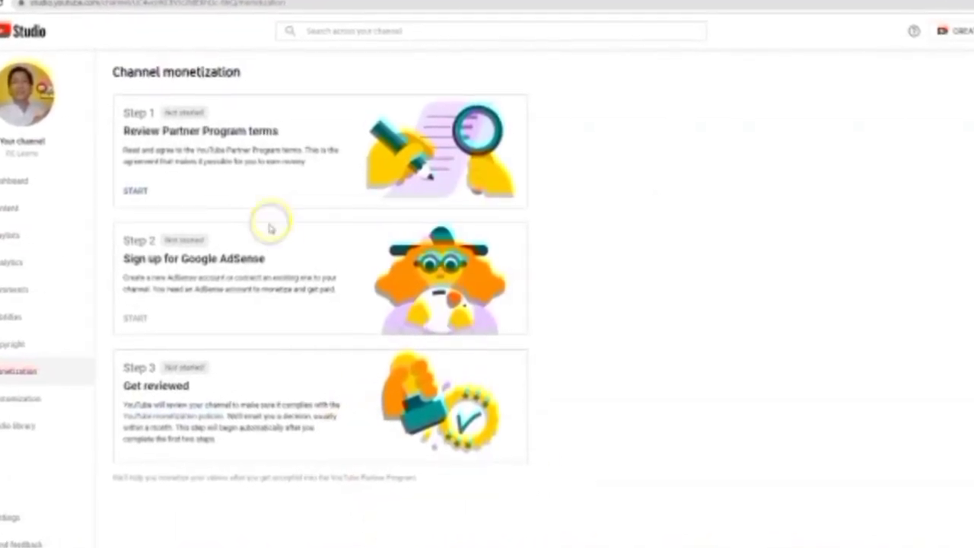
# Step: Review and accept the YouTube Partner Program terms under Step 1
pyautogui.click(127, 189)
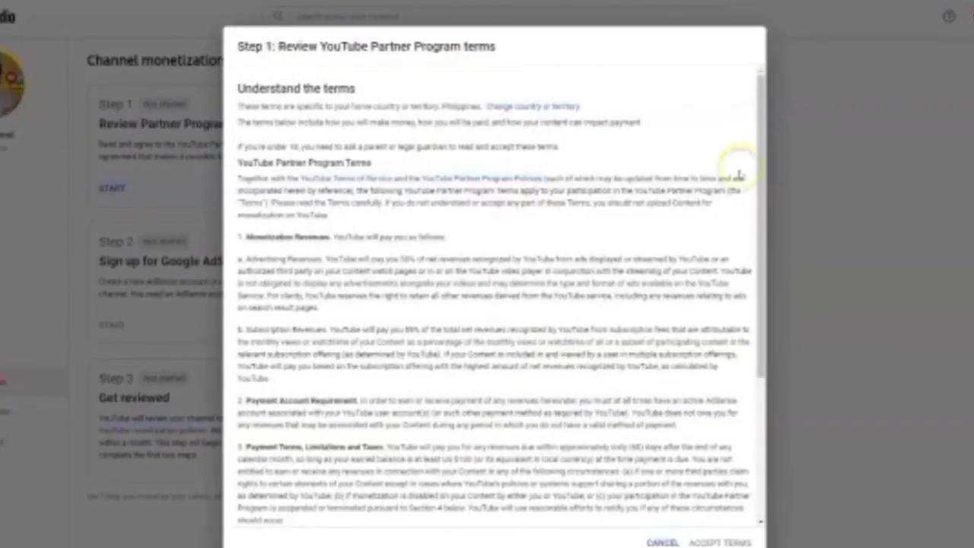
pyautogui.moveTo(767, 127); pyautogui.dragTo(790, 371)
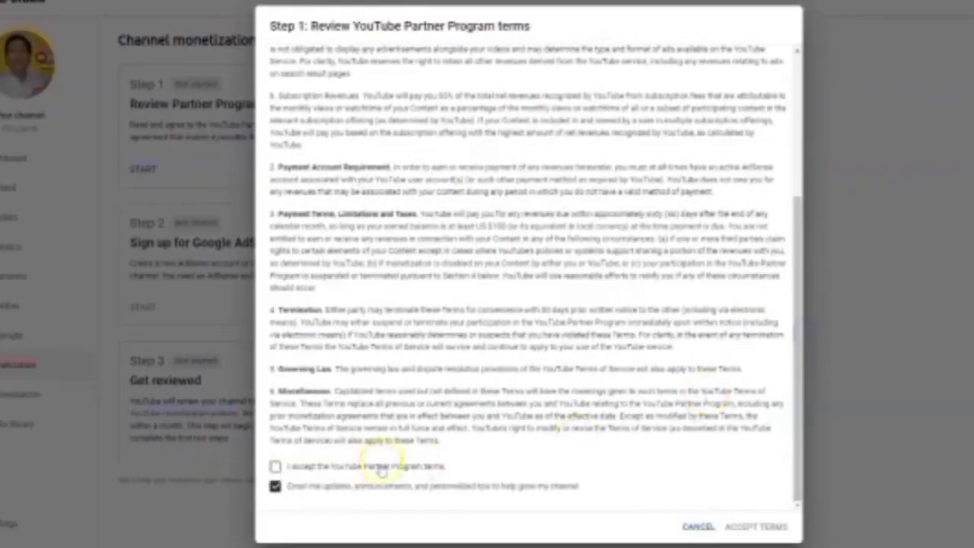
pyautogui.click(275, 465)
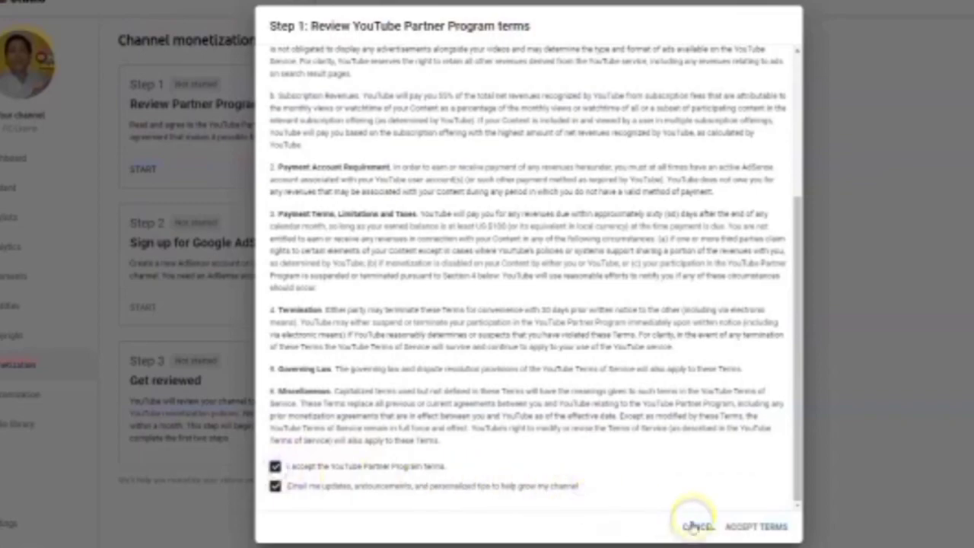
pyautogui.click(738, 527)
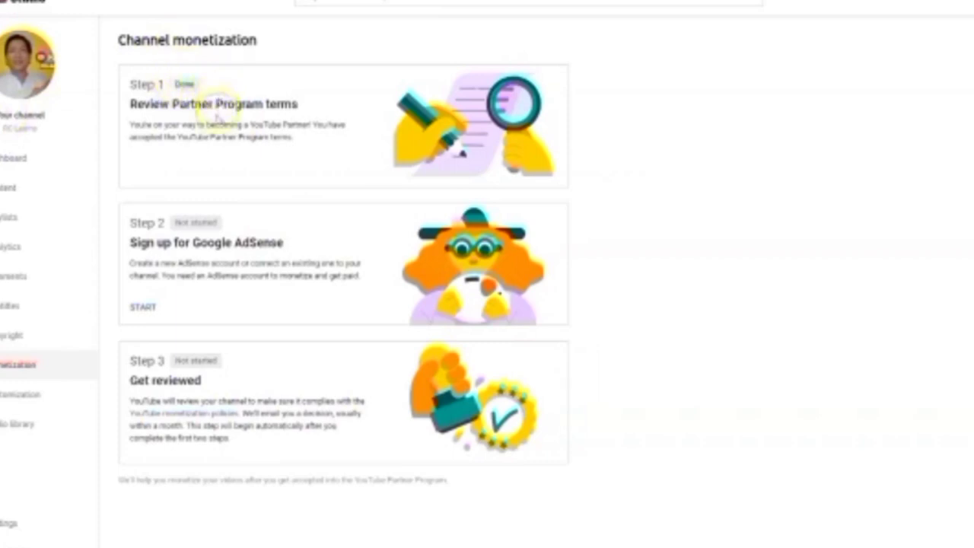
# Step: Start the AdSense step, answer 'No, I don't have an existing account', and continue to AdSense
pyautogui.click(149, 316)
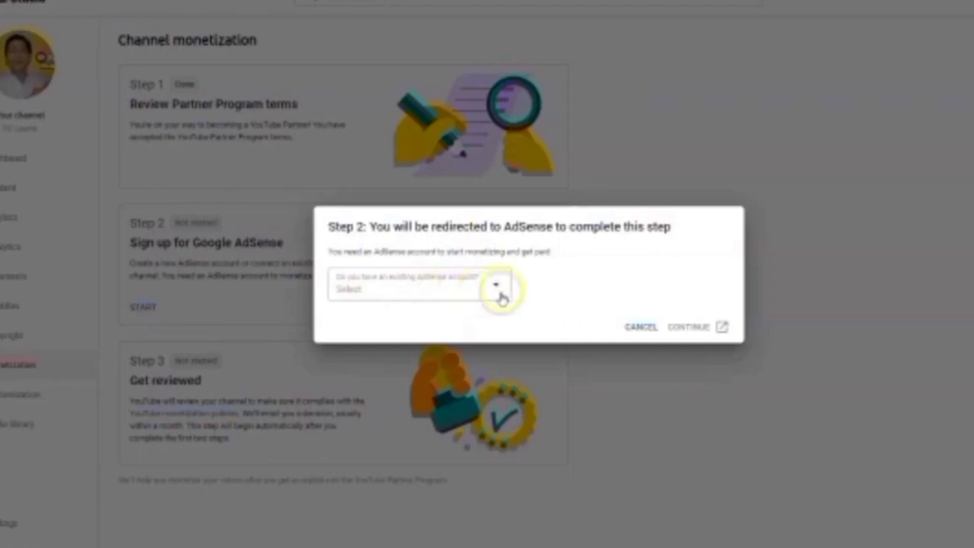
pyautogui.click(502, 294)
pyautogui.click(486, 302)
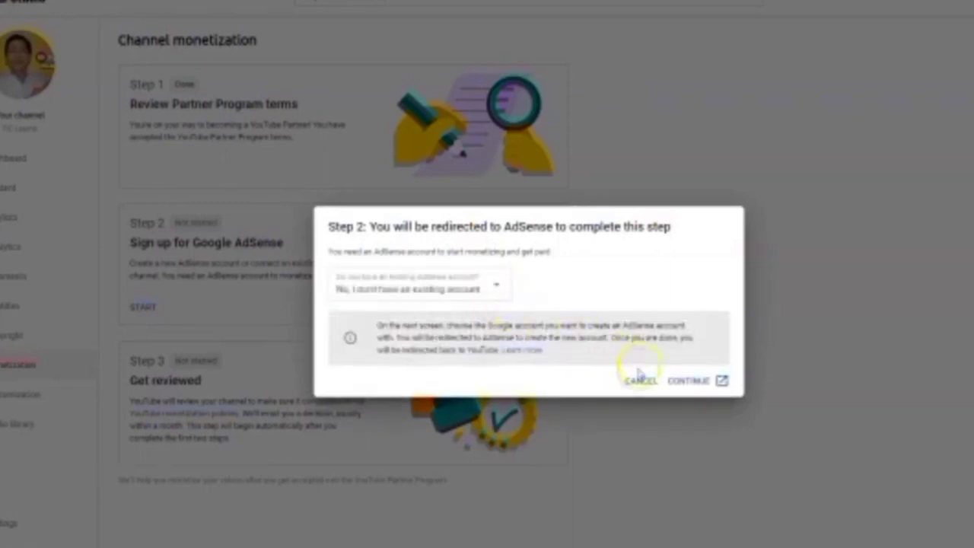
pyautogui.click(685, 382)
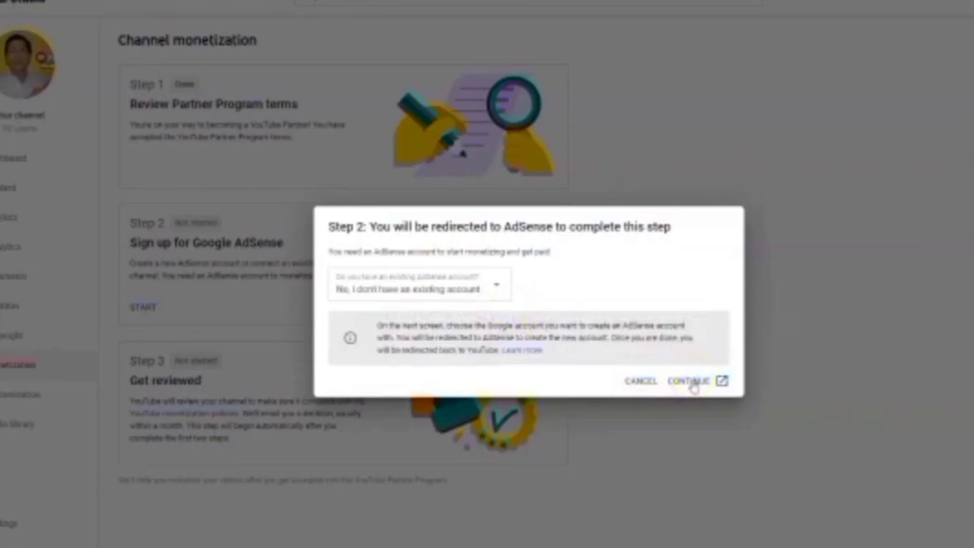
pyautogui.click(691, 382)
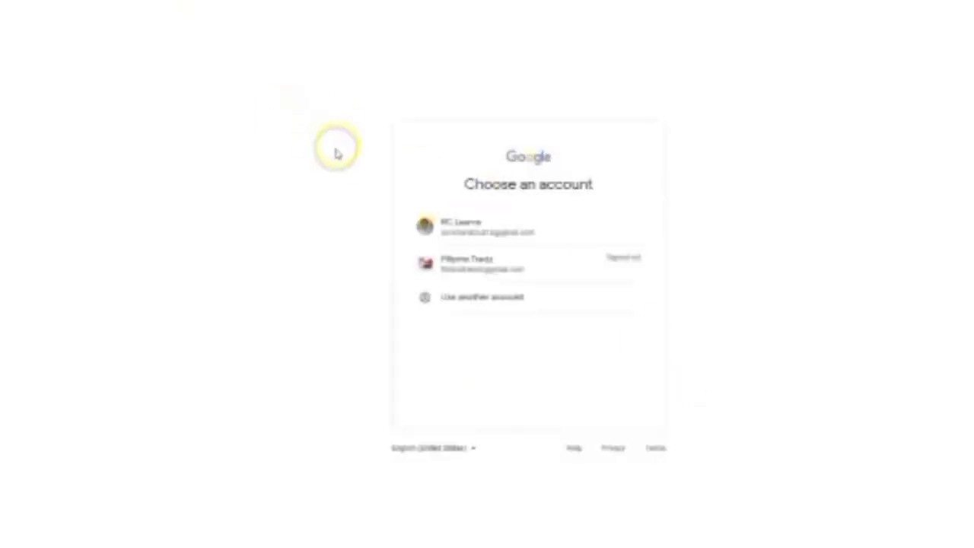
# Step: Pick the Google account, opt in to performance suggestions, and set the country to Philippines
pyautogui.click(480, 230)
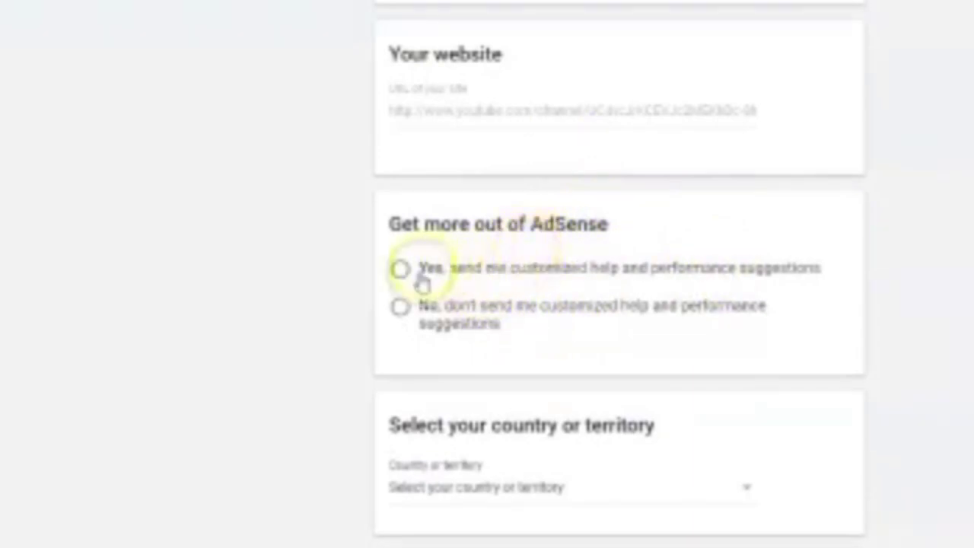
pyautogui.click(411, 274)
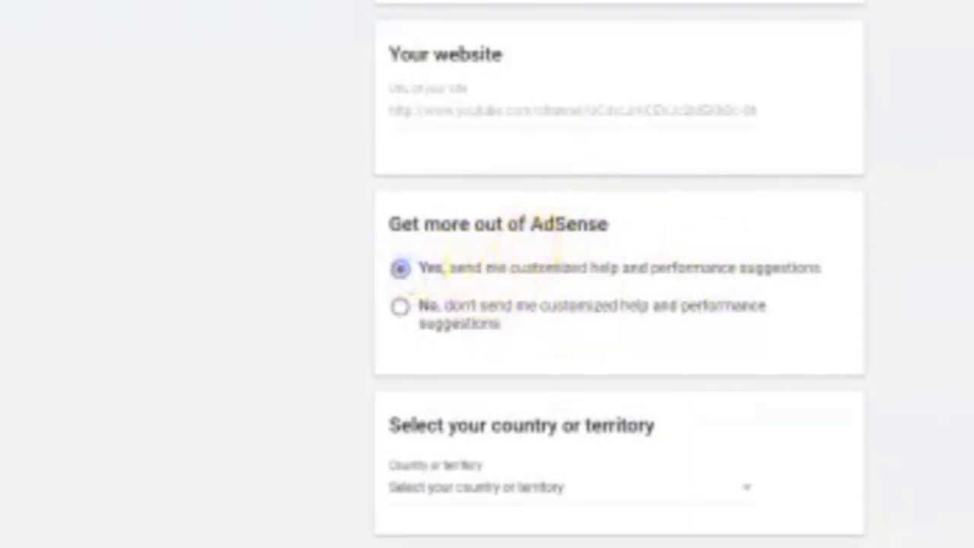
pyautogui.scroll(-3, 495, 266)
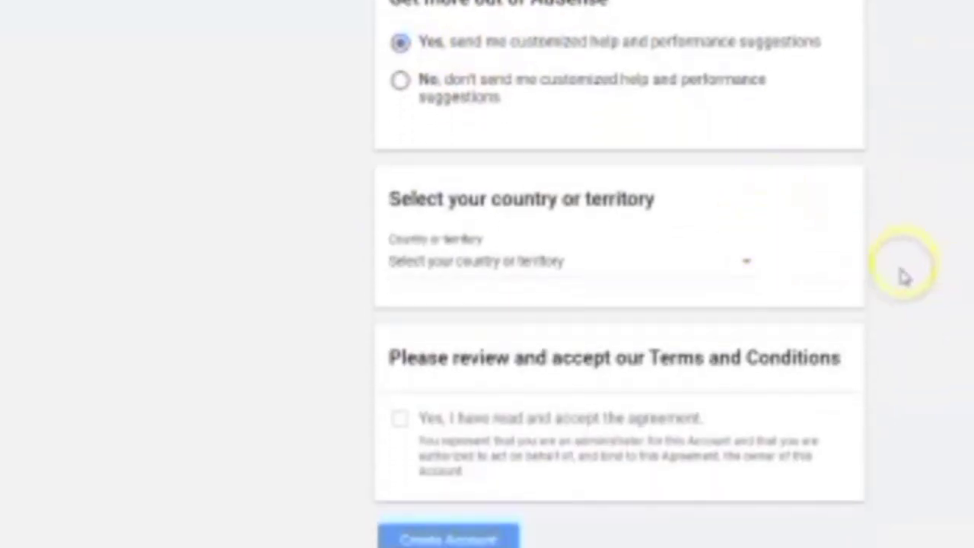
pyautogui.click(751, 267)
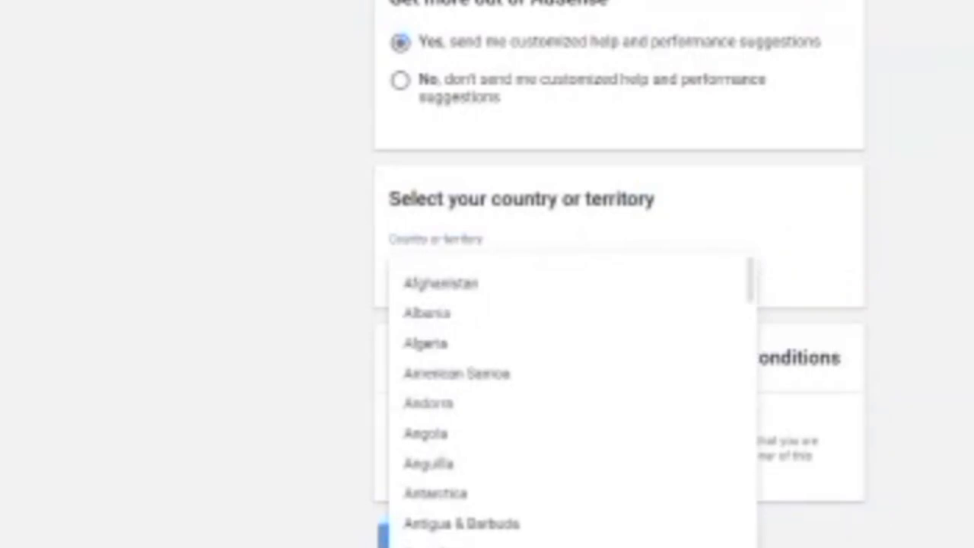
pyautogui.moveTo(748, 277); pyautogui.dragTo(750, 517)
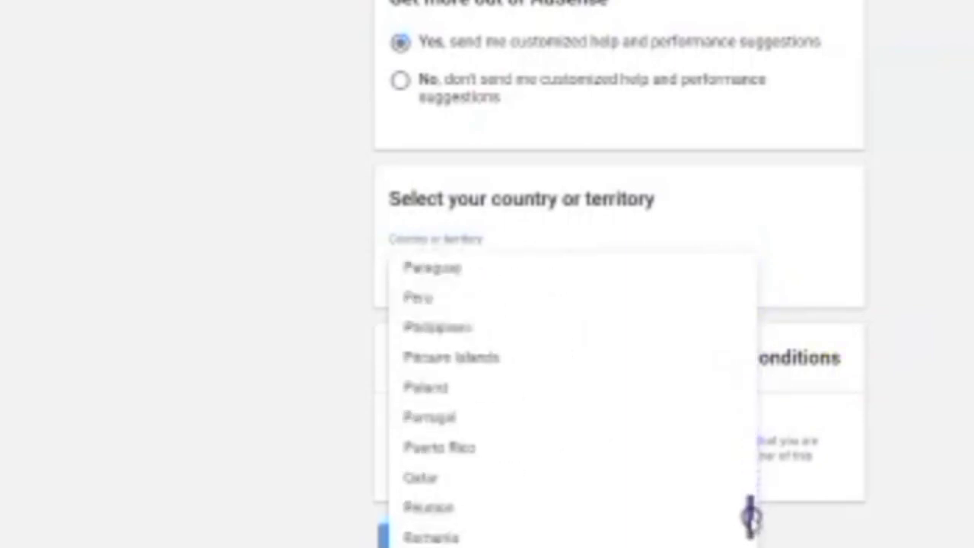
pyautogui.click(459, 329)
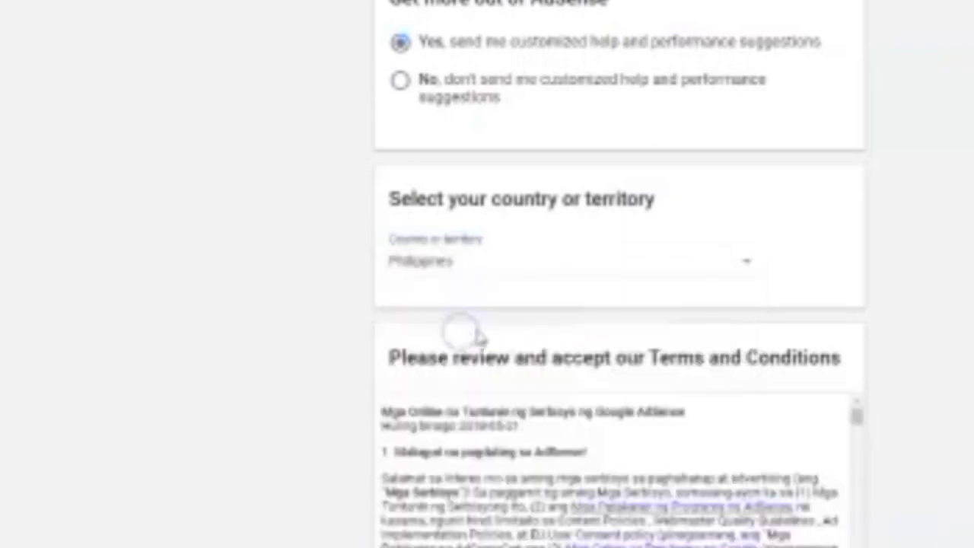
# Step: Accept the AdSense terms and conditions and create the account
pyautogui.scroll(-4, 611, 307)
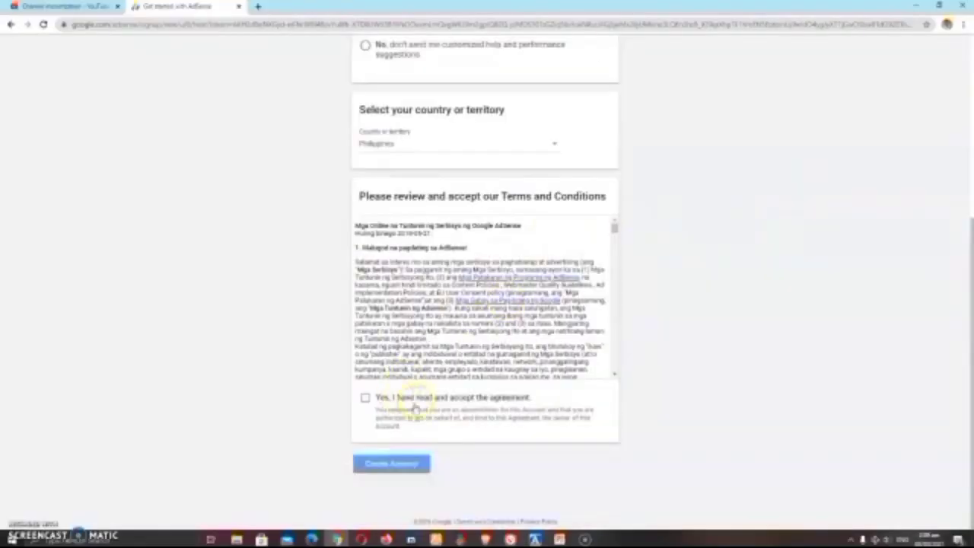
pyautogui.click(365, 397)
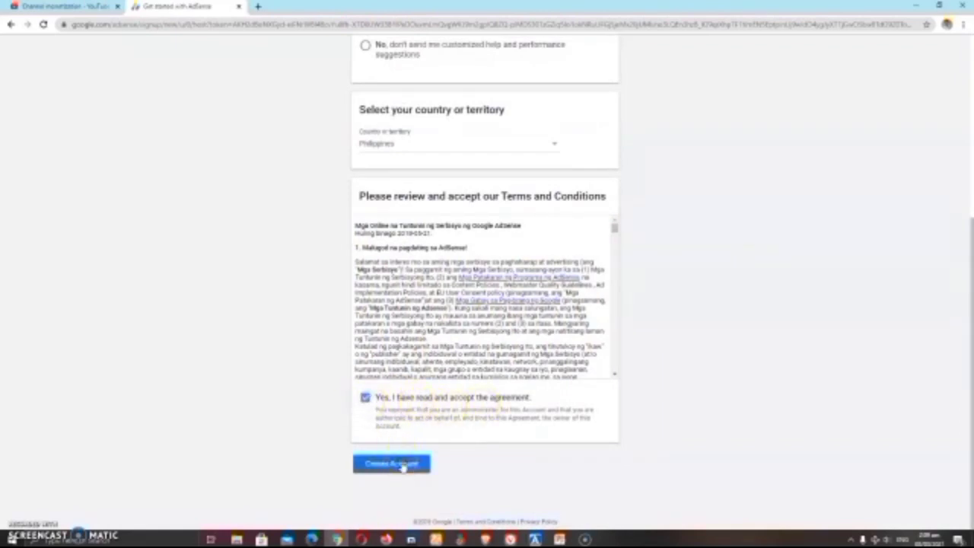
pyautogui.click(401, 462)
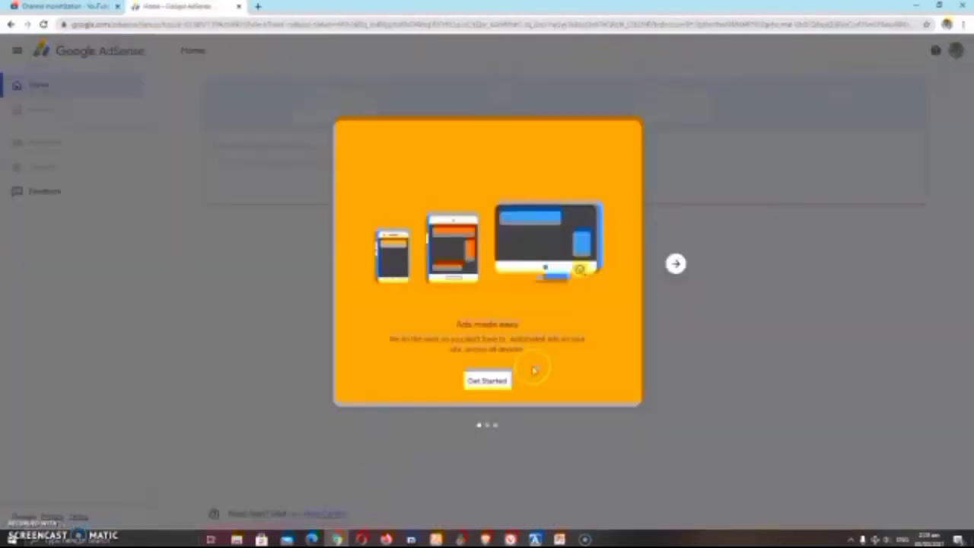
# Step: Begin account setup and replace the payment form's name with the account holder's full name
pyautogui.click(487, 379)
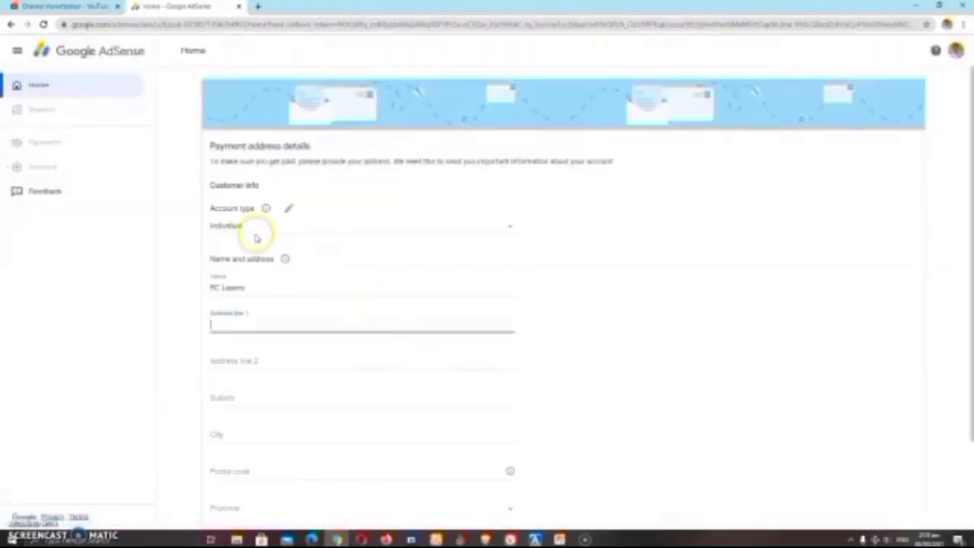
pyautogui.click(264, 288)
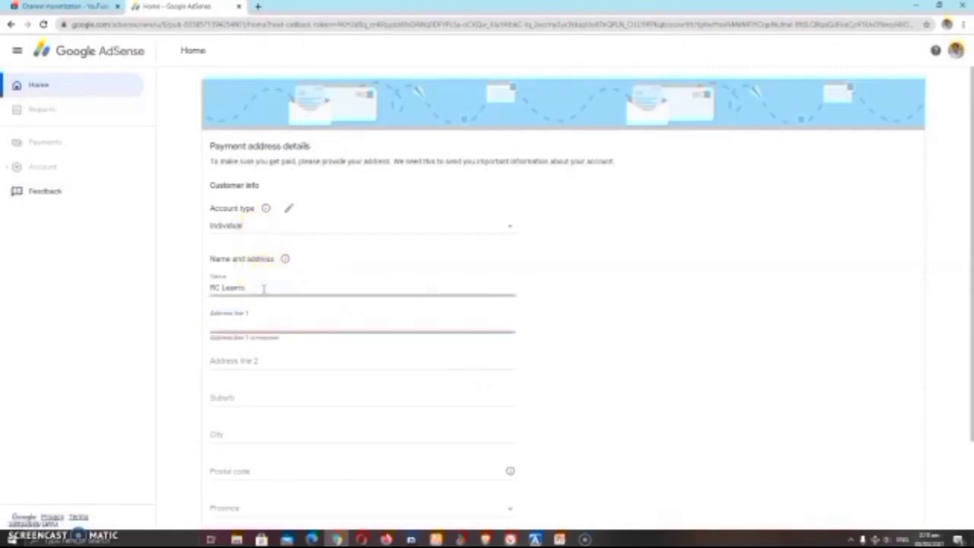
pyautogui.hotkey('ctrl', 'a')
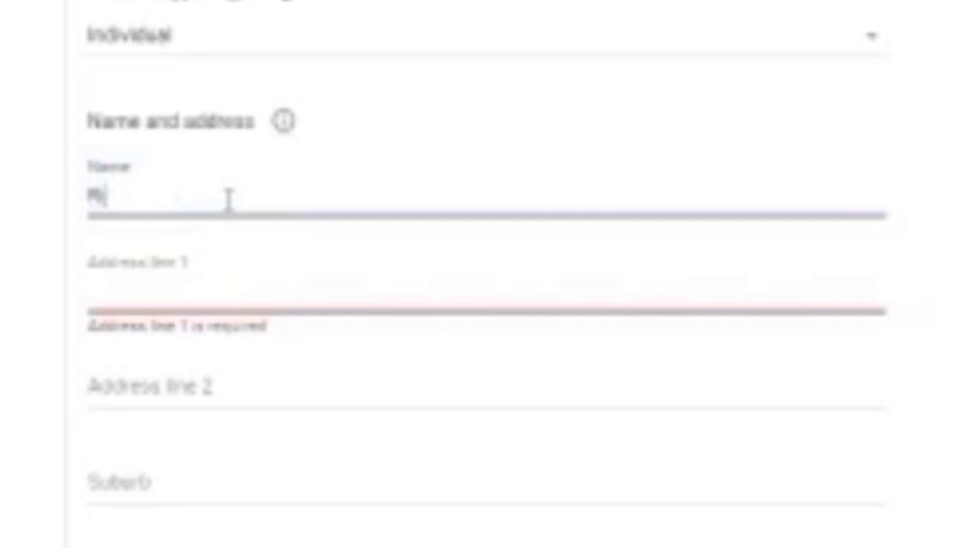
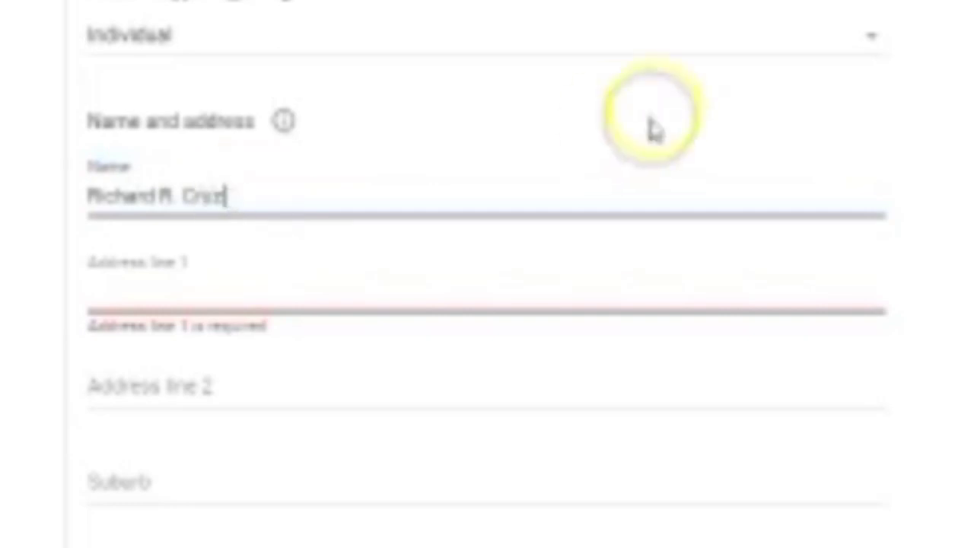
# Step: Enter the street address in Address line 1
pyautogui.scroll(-3, 487, 274)
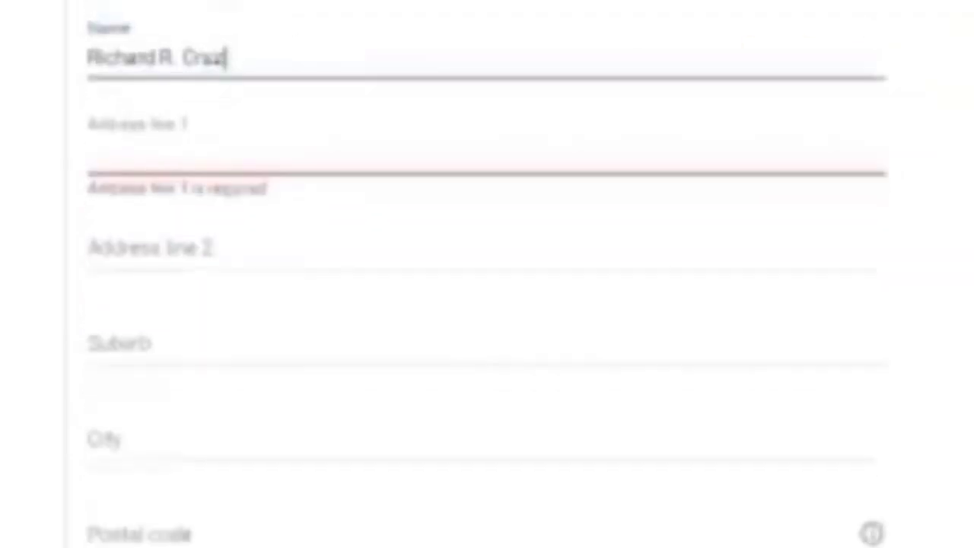
pyautogui.click(120, 87)
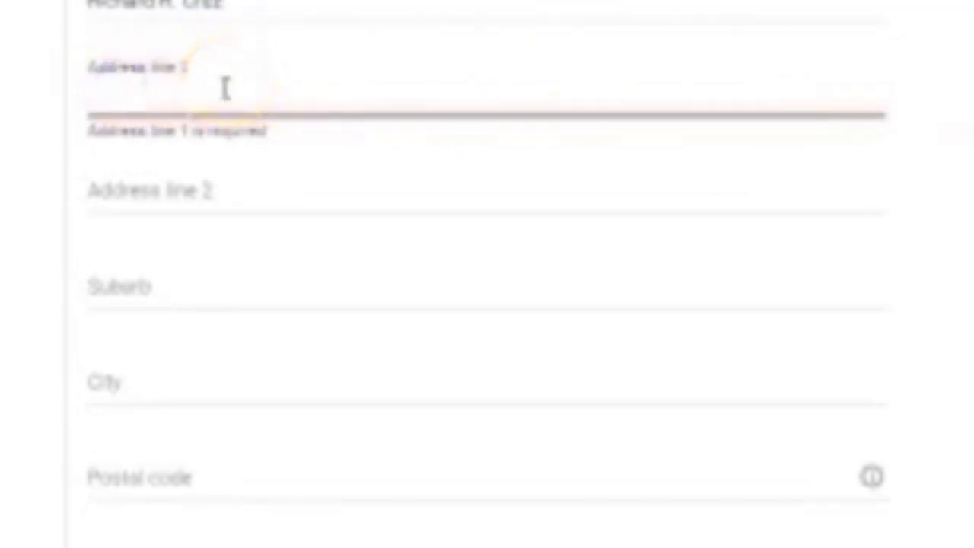
pyautogui.write('#')
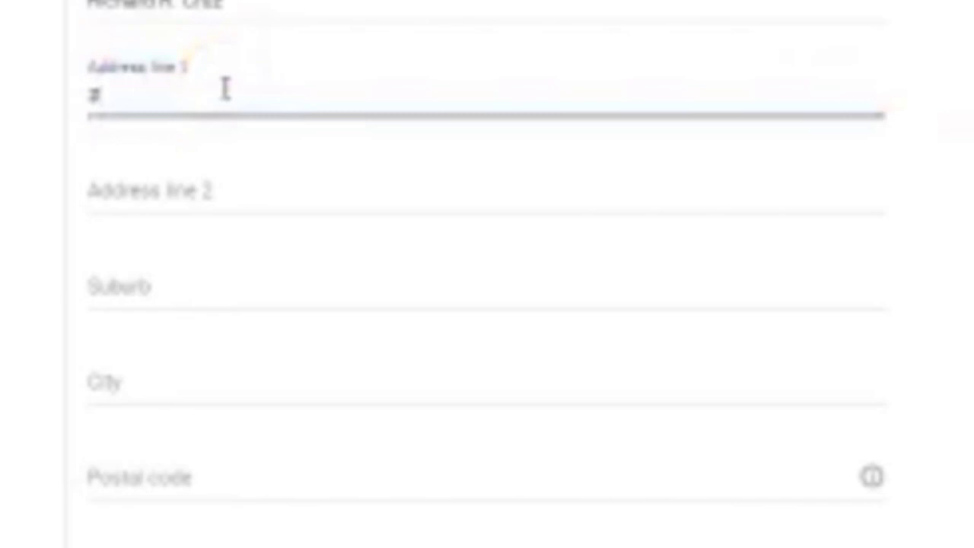
pyautogui.write('1')
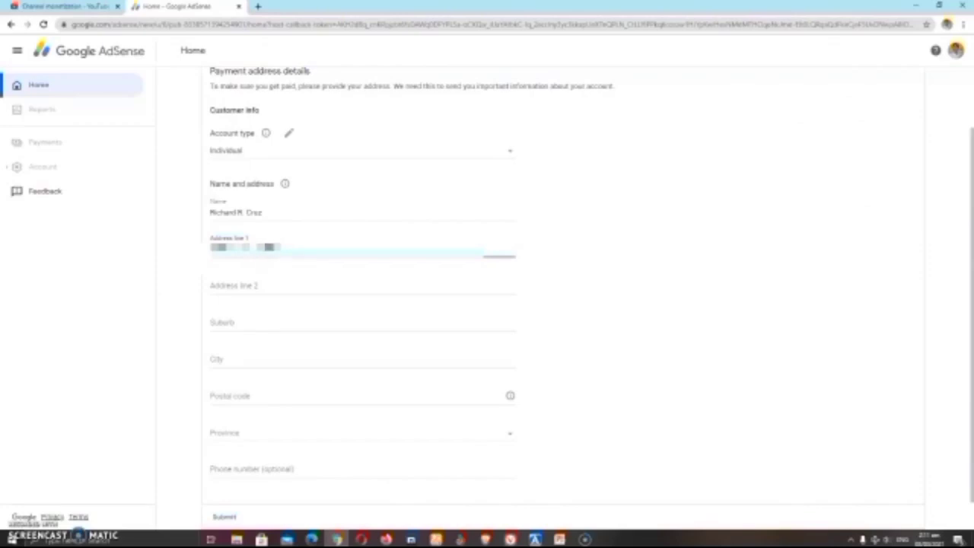
pyautogui.write(' St Street')
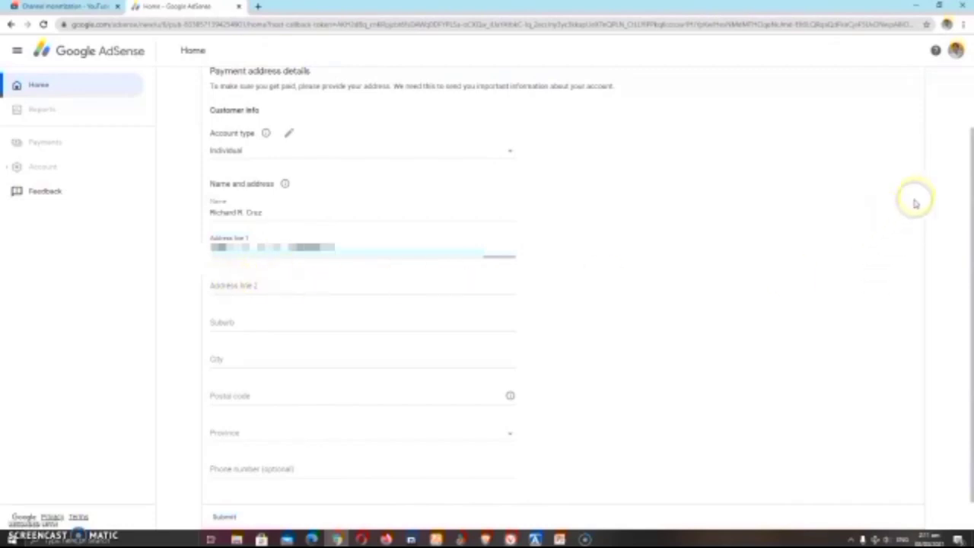
pyautogui.scroll(-1, 970, 181)
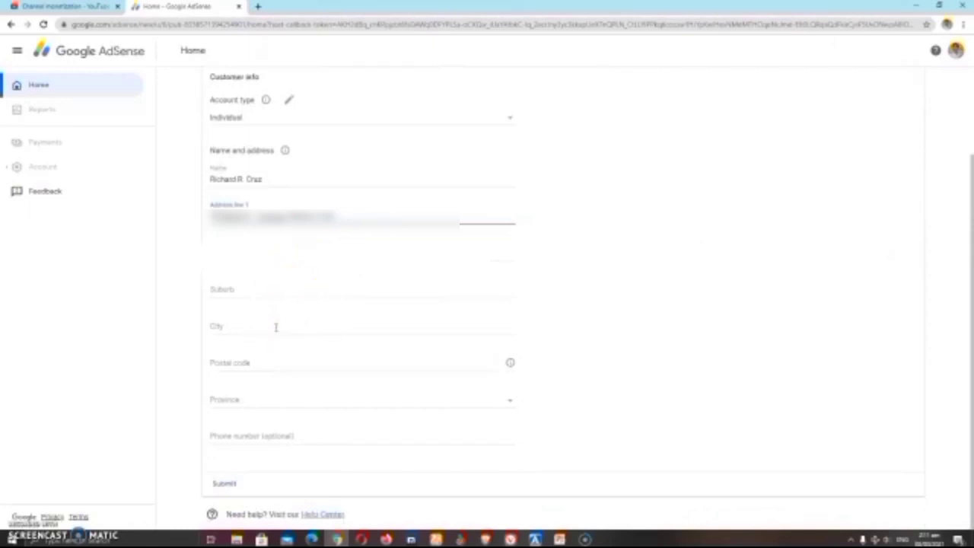
# Step: Fill in the postal code, province, phone number and city, then submit the address form
pyautogui.click(341, 363)
pyautogui.write('14')
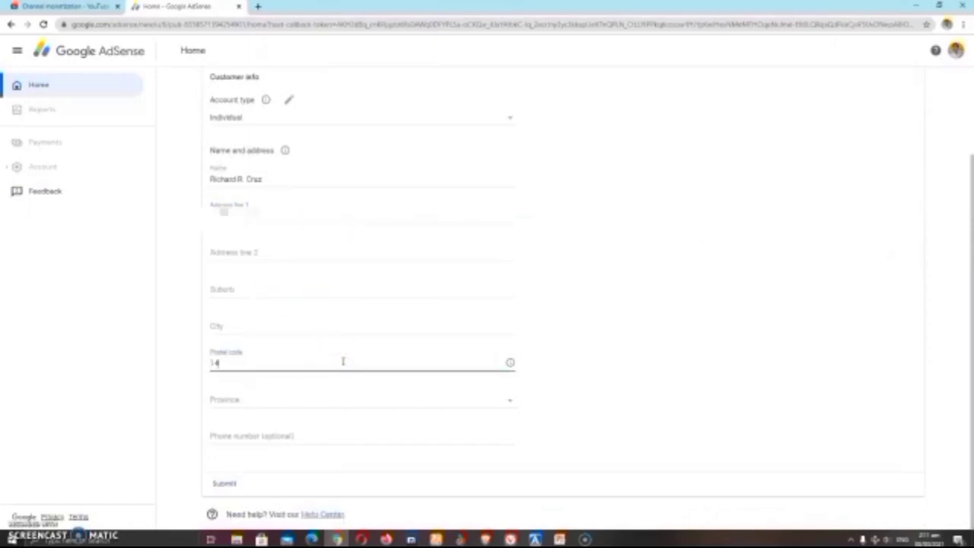
pyautogui.write('73')
pyautogui.click(380, 398)
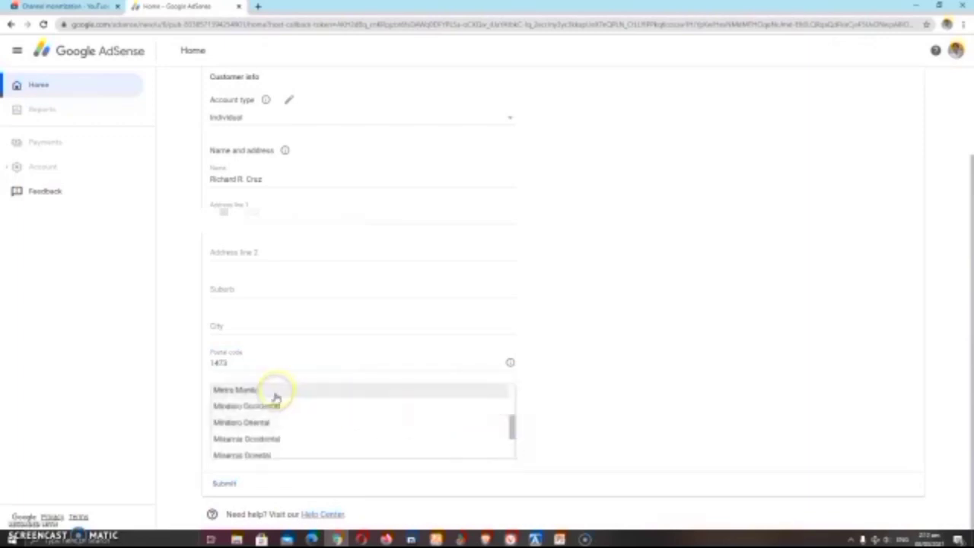
pyautogui.click(276, 396)
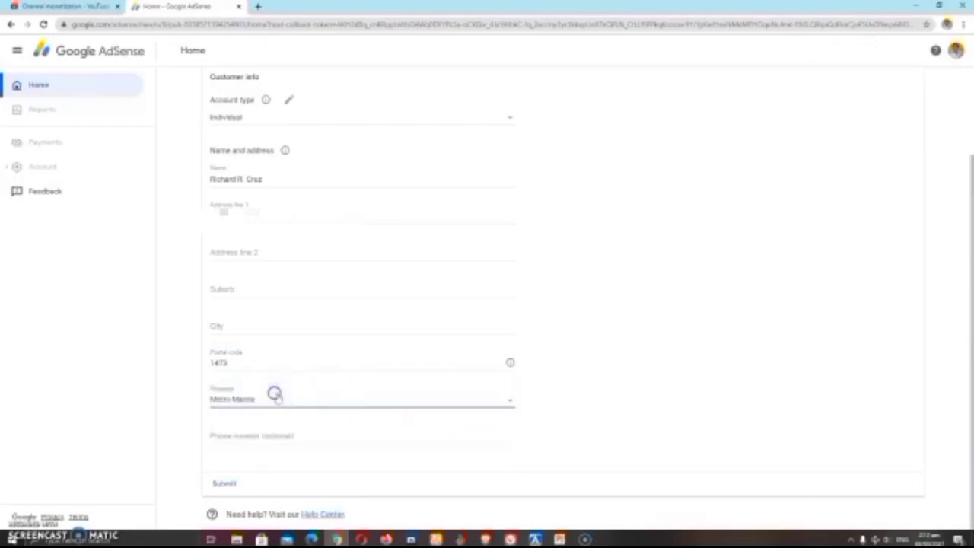
pyautogui.click(283, 434)
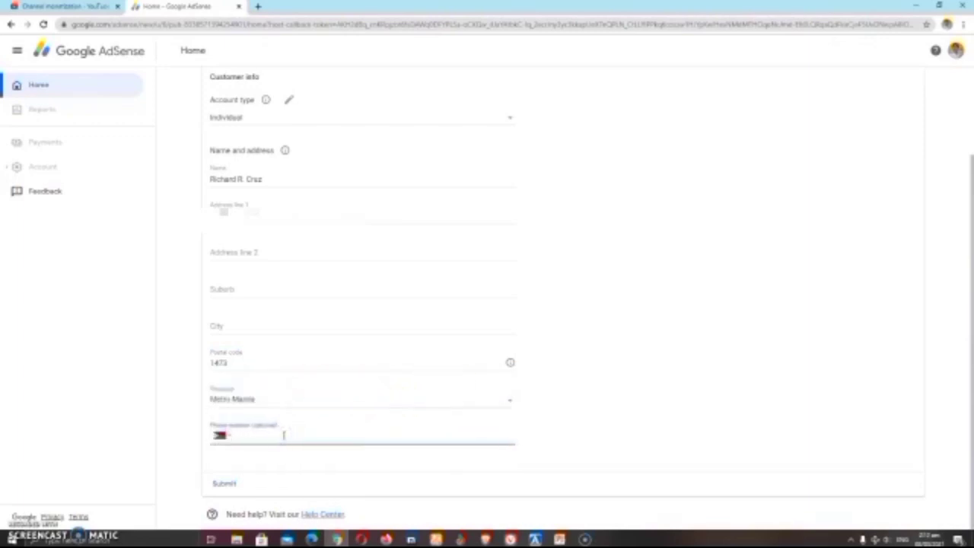
pyautogui.click(280, 329)
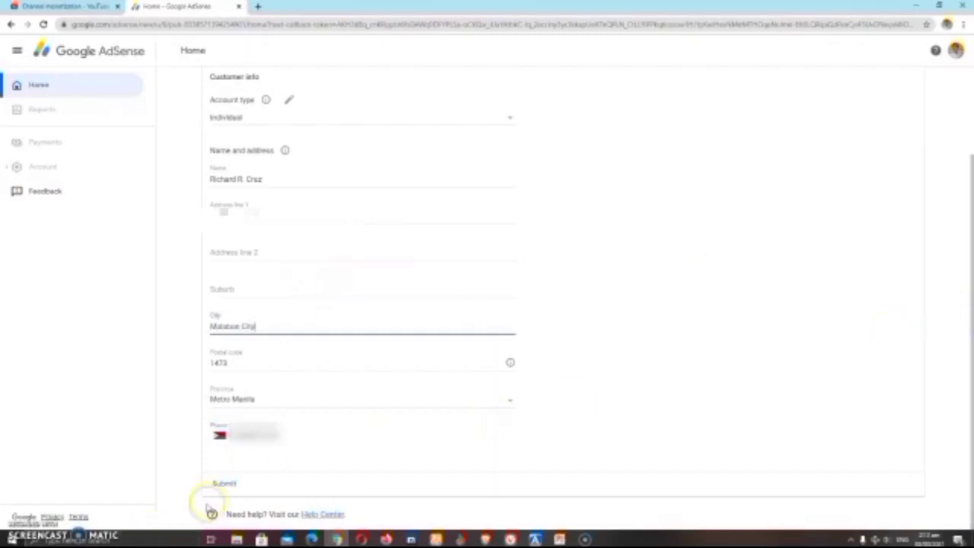
pyautogui.click(226, 484)
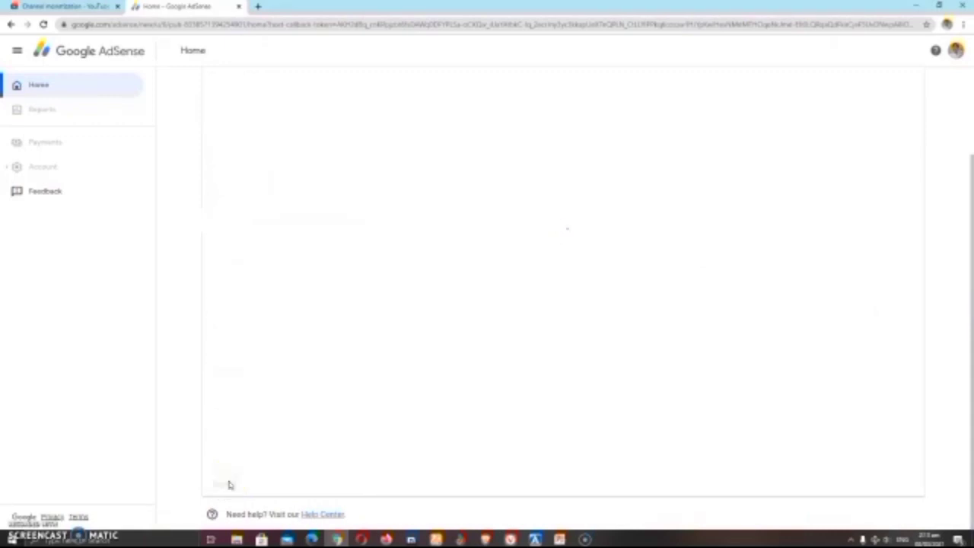